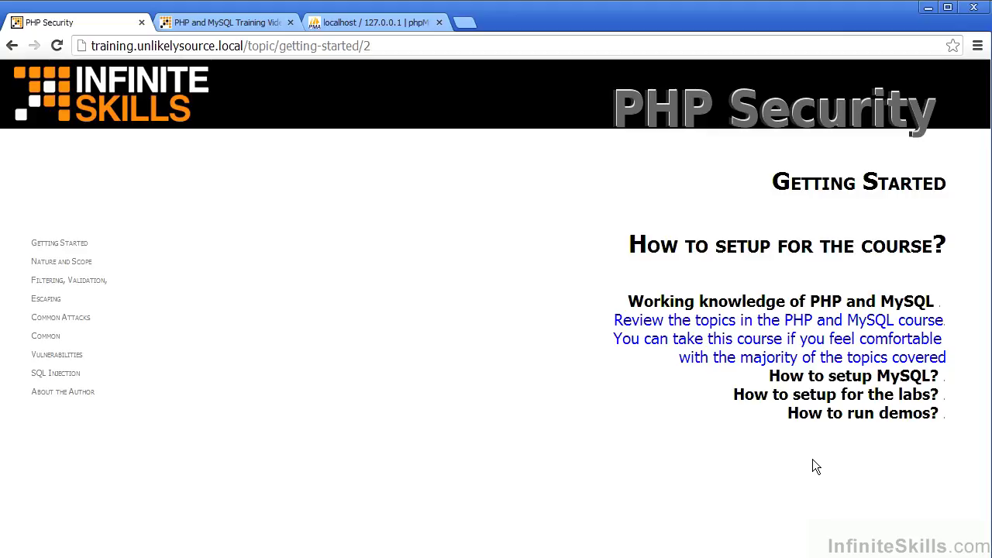
- Review the Learning PHP MySQL course's table of contents and expand chapter 12, Using Regular Expressions
{"action": "left_click", "coordinate": [241, 31]}
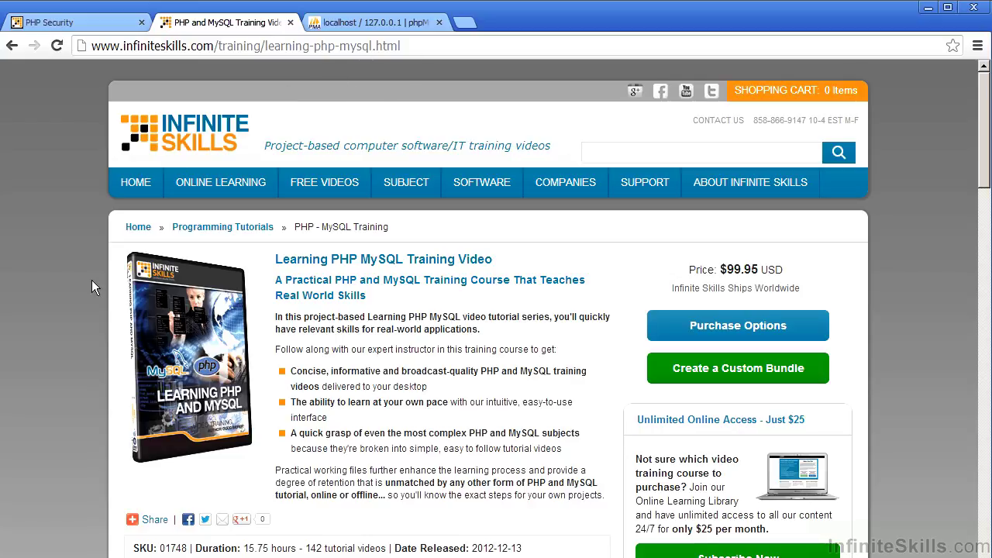
{"action": "scroll", "coordinate": [91, 280], "scroll_direction": "down", "scroll_amount": 6}
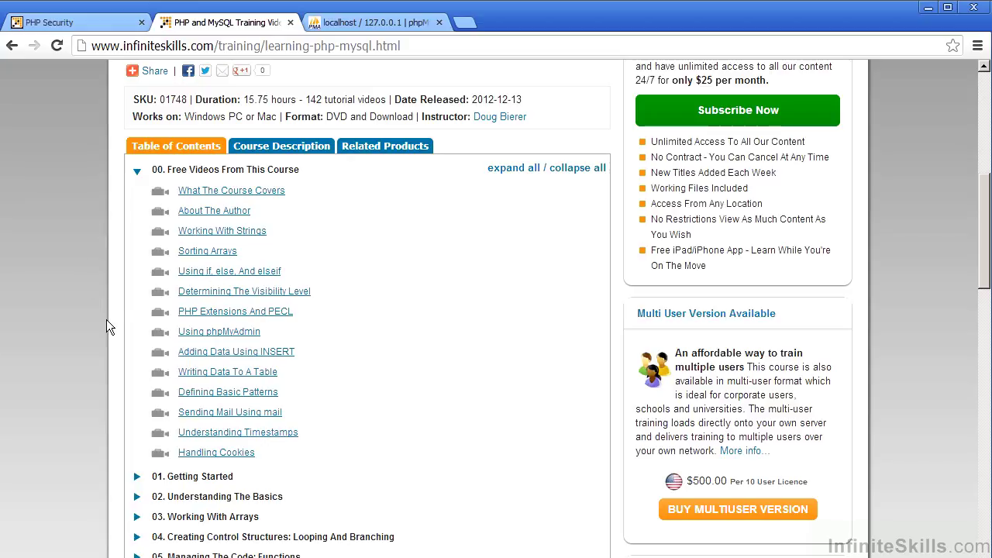
{"action": "scroll", "coordinate": [109, 321], "scroll_direction": "down", "scroll_amount": 4}
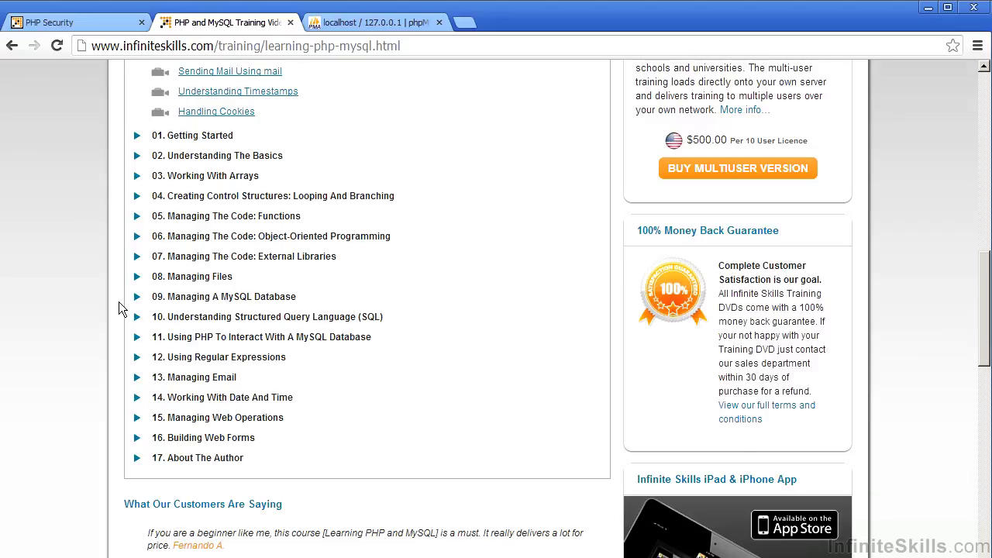
{"action": "scroll", "coordinate": [119, 302], "scroll_direction": "down", "scroll_amount": 1}
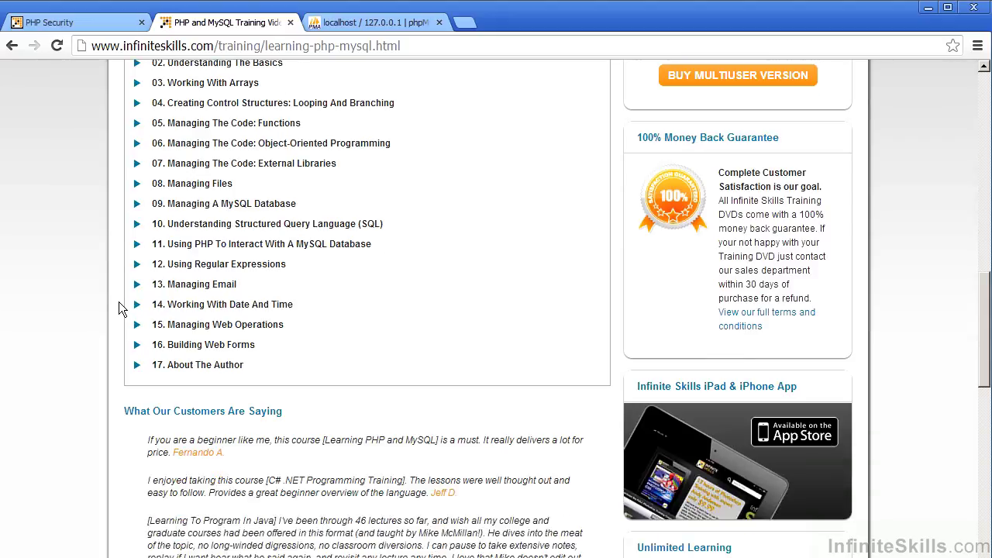
{"action": "left_click", "coordinate": [139, 268]}
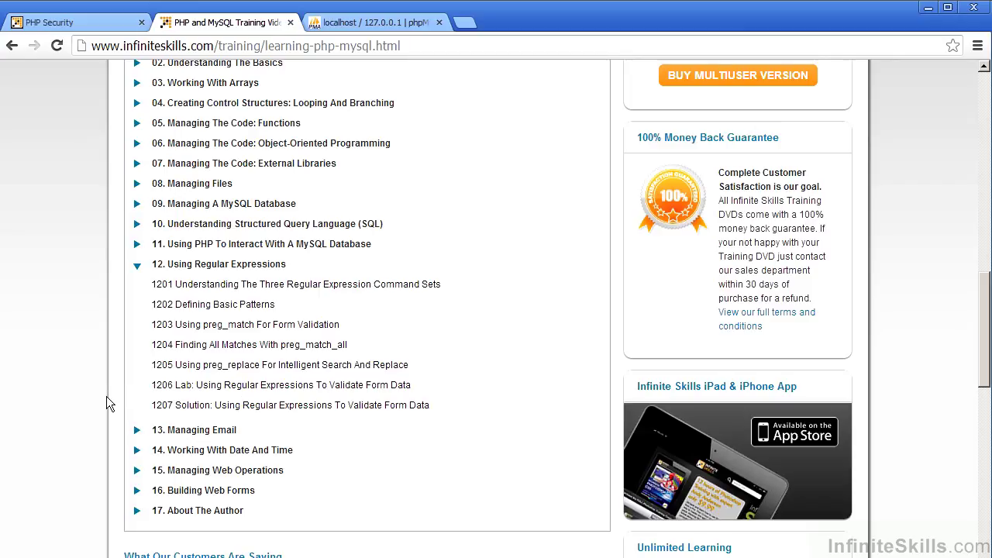
- Return to the PHP Security course page and expand the "How to setup MySQL?" instructions
{"action": "left_click", "coordinate": [100, 26]}
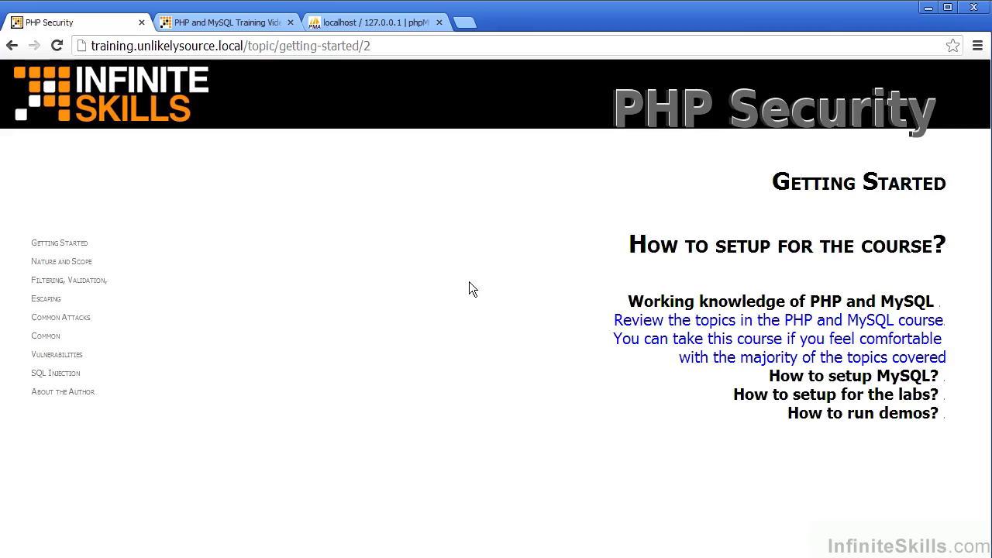
{"action": "left_click", "coordinate": [864, 380]}
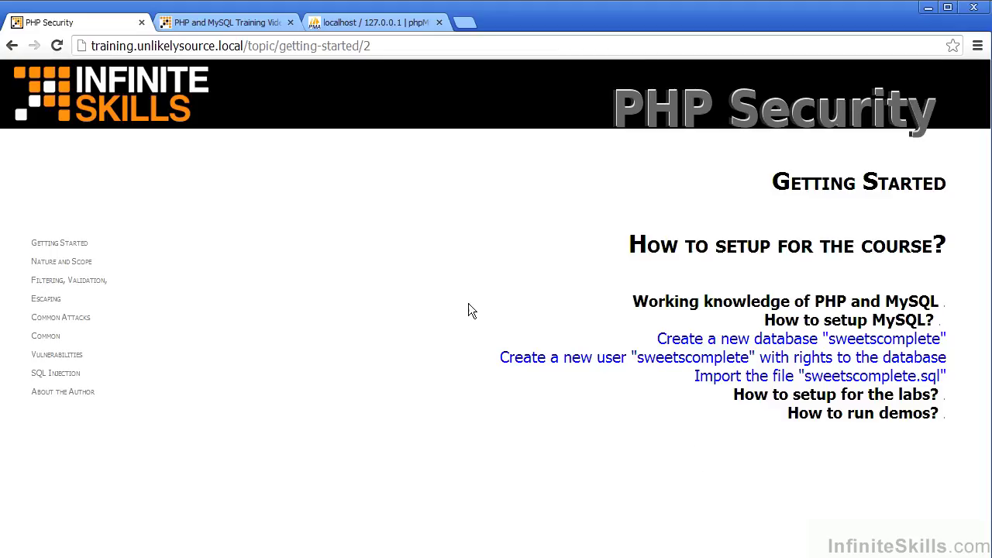
- In phpMyAdmin, add user sweetscomplete on host localhost with an account password, and create a same-named database with all privileges granted
{"action": "left_click", "coordinate": [388, 24]}
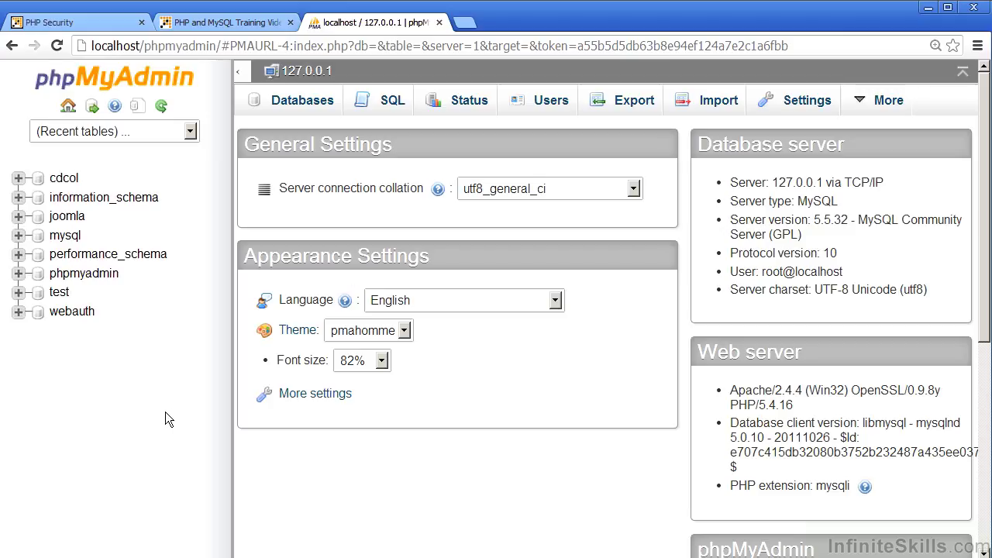
{"action": "left_click", "coordinate": [552, 111]}
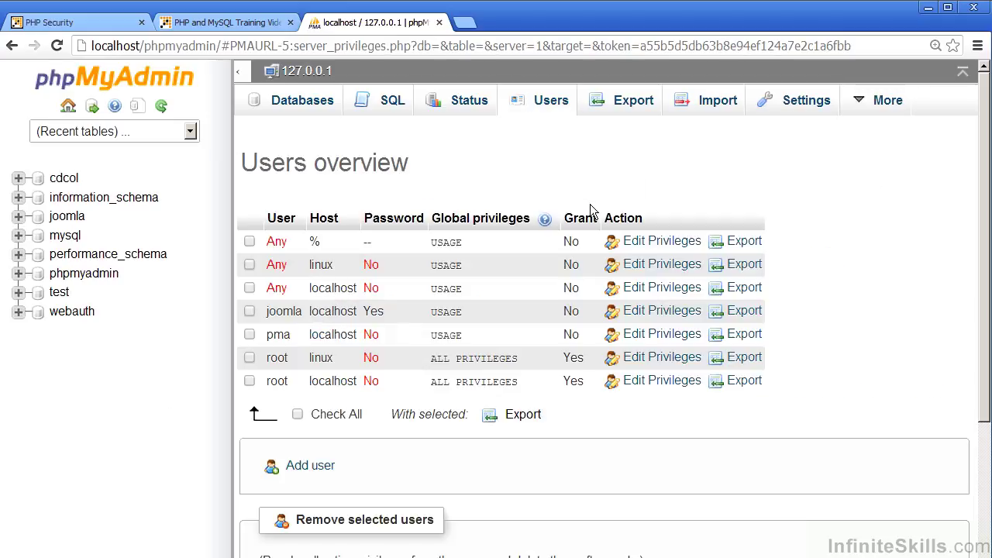
{"action": "left_click", "coordinate": [306, 466]}
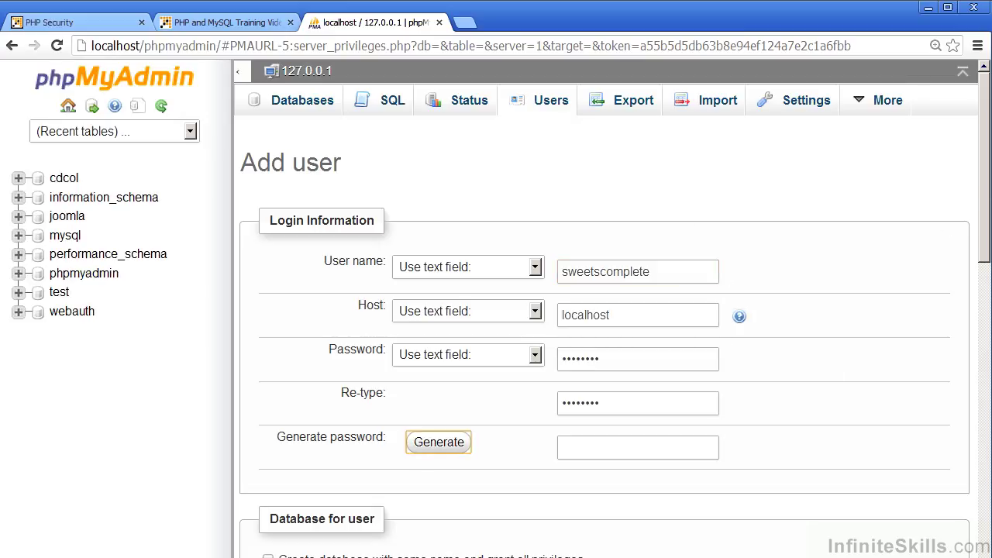
{"action": "scroll", "coordinate": [633, 316], "scroll_direction": "down", "scroll_amount": 4}
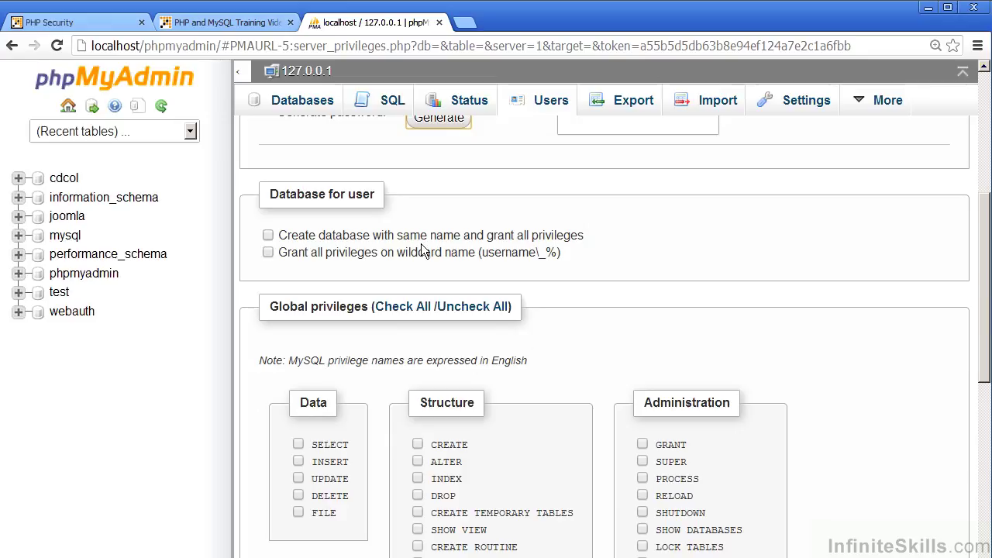
{"action": "left_click", "coordinate": [268, 235]}
{"action": "left_click", "coordinate": [988, 382]}
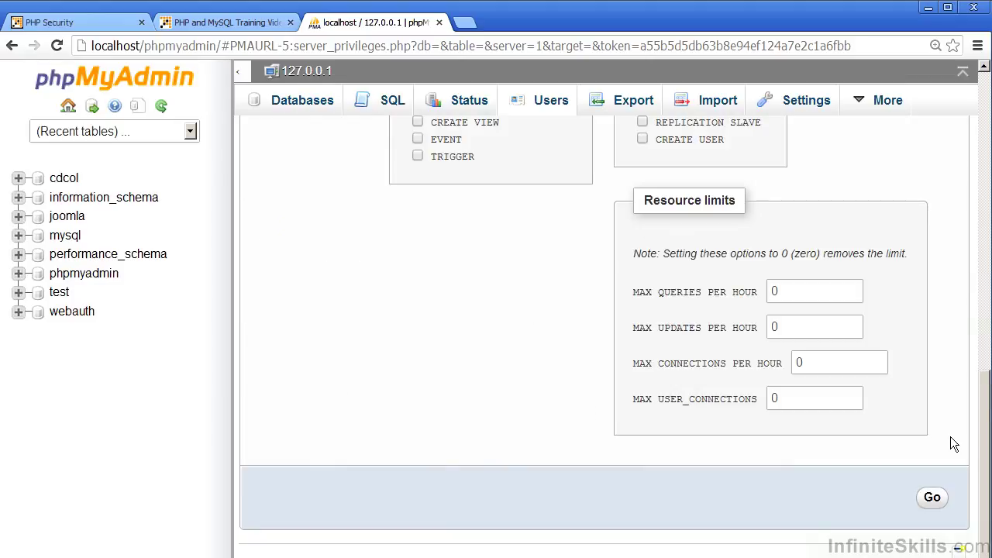
{"action": "left_click", "coordinate": [934, 503]}
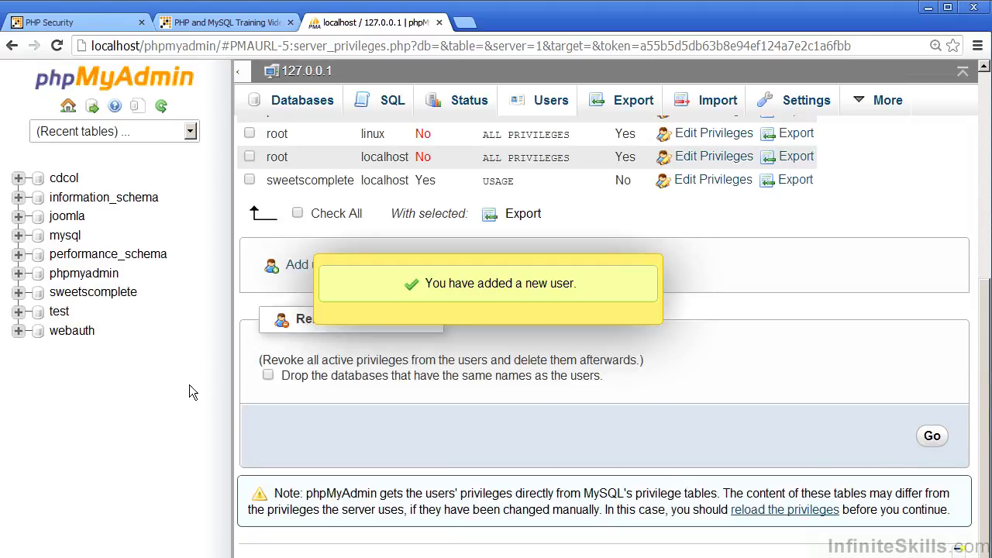
- Import sweetscomplete.sql from the Working Files\sweetscomplete folder into the sweetscomplete database, using the SQL format
{"action": "left_click", "coordinate": [117, 301]}
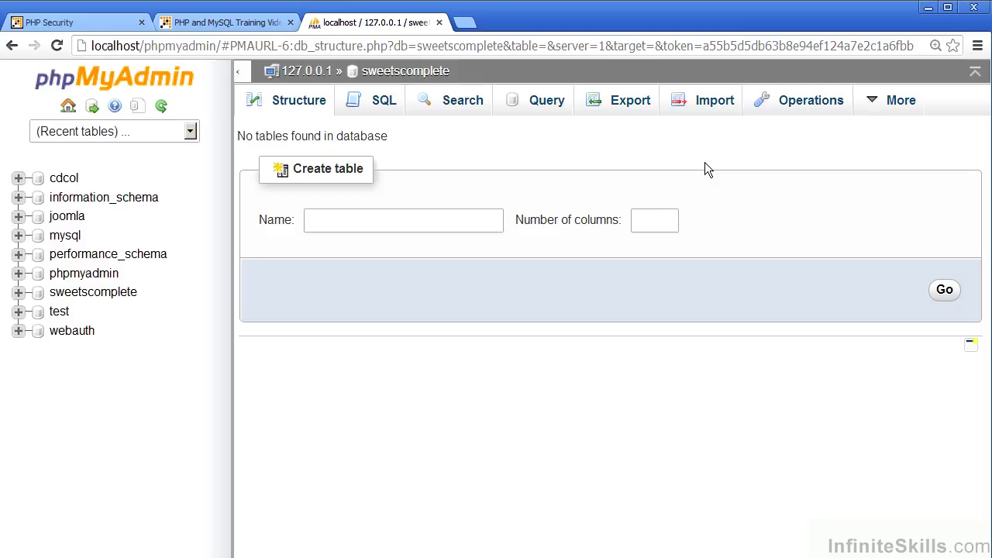
{"action": "left_click", "coordinate": [715, 101]}
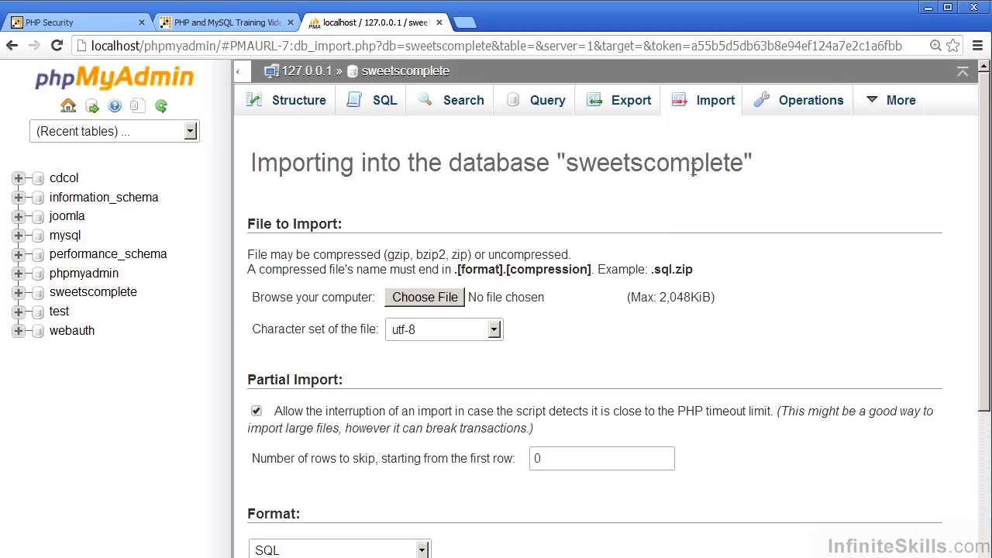
{"action": "left_click", "coordinate": [457, 304]}
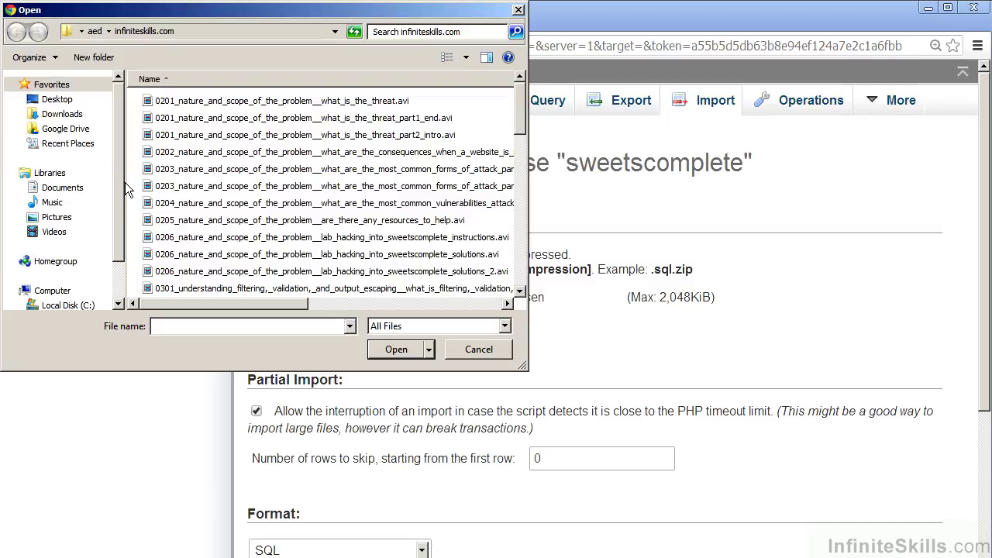
{"action": "left_click_drag", "start_coordinate": [122, 183], "coordinate": [120, 229]}
{"action": "left_click", "coordinate": [77, 259]}
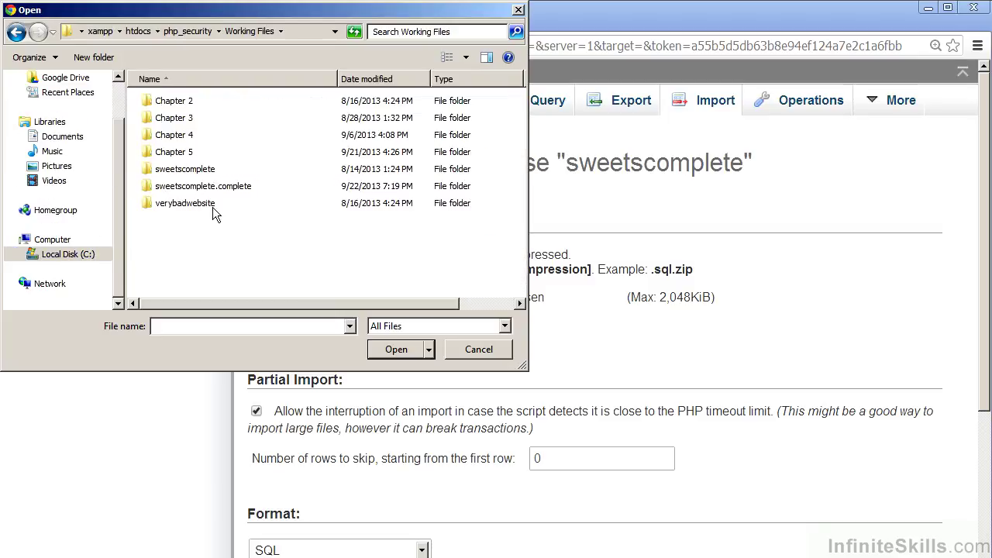
{"action": "double_click", "coordinate": [206, 173]}
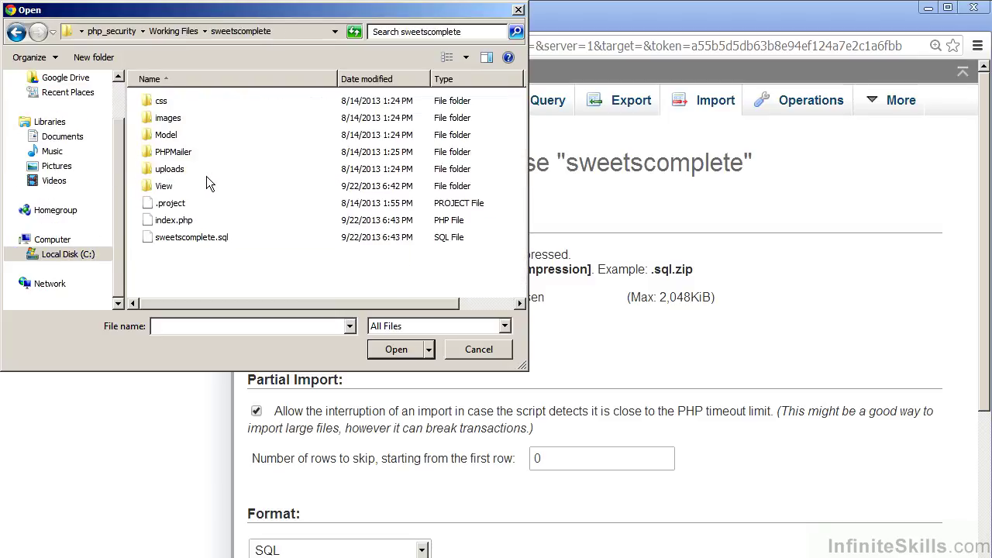
{"action": "left_click", "coordinate": [205, 245]}
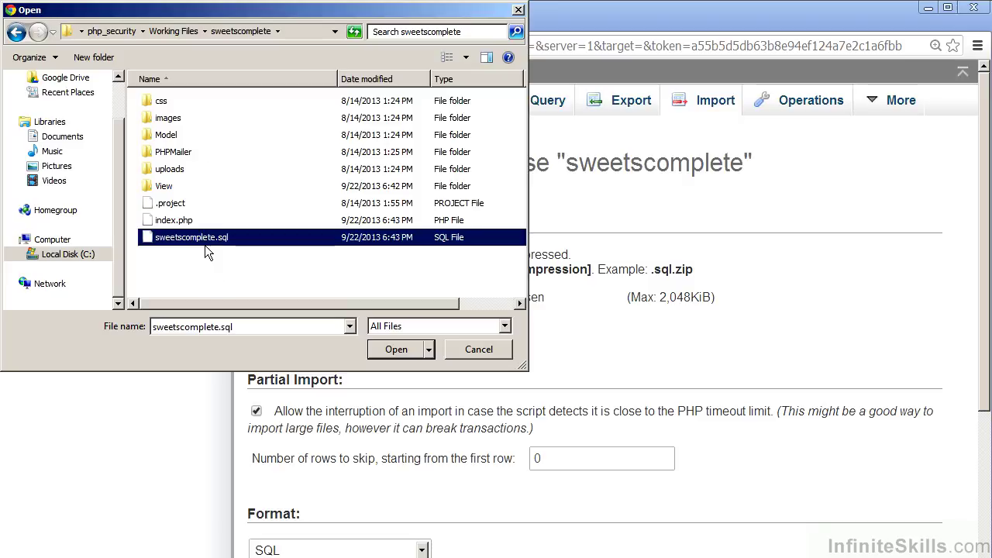
{"action": "left_click", "coordinate": [403, 355]}
{"action": "scroll", "coordinate": [487, 411], "scroll_direction": "down", "scroll_amount": 3}
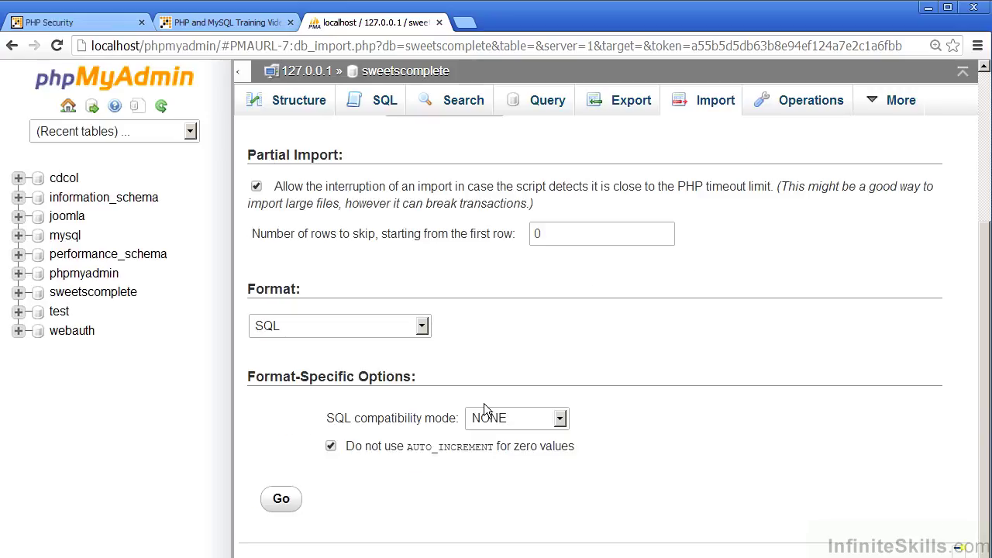
{"action": "left_click", "coordinate": [282, 504]}
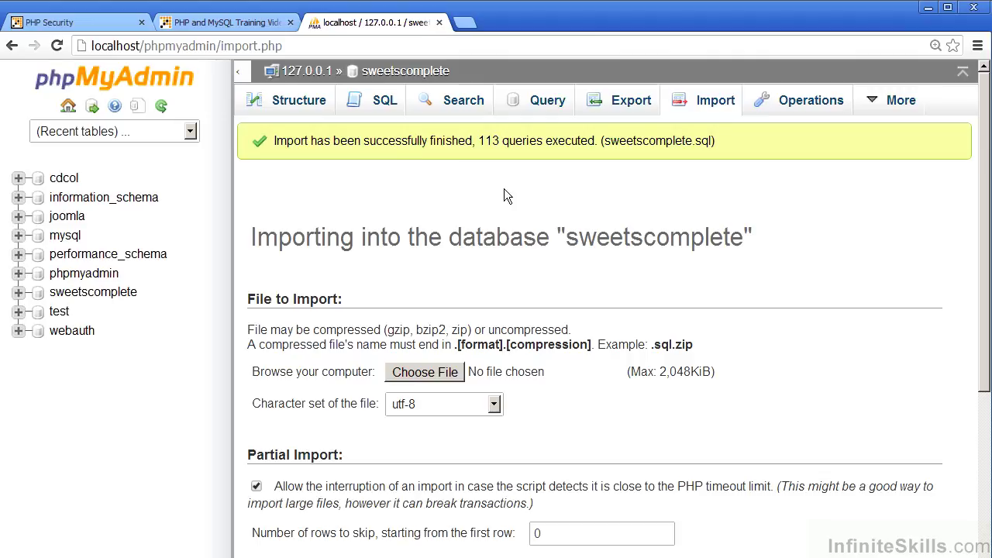
- Check the imported tables in the sweetscomplete database, including the members table
{"action": "left_click", "coordinate": [118, 295]}
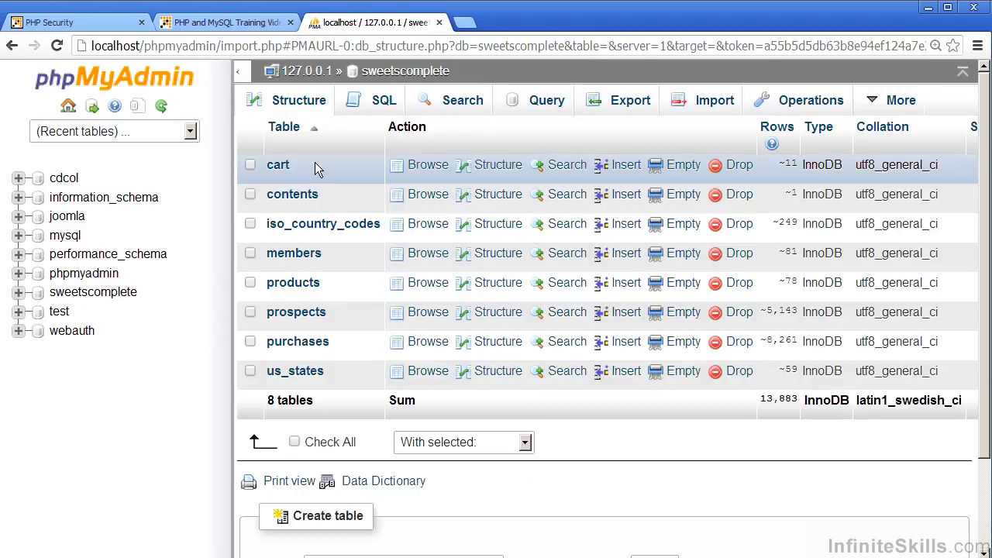
{"action": "left_click", "coordinate": [301, 254]}
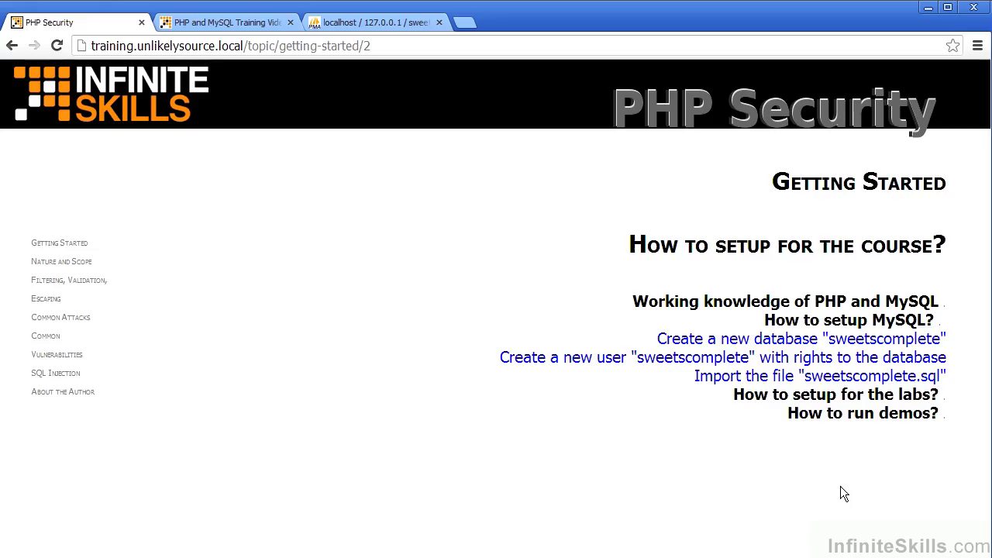
- Show the lab setup instructions on the PHP Security page, and in Working Files select the folders from sweetscomplete through verybadwebsite
{"action": "left_click", "coordinate": [859, 399]}
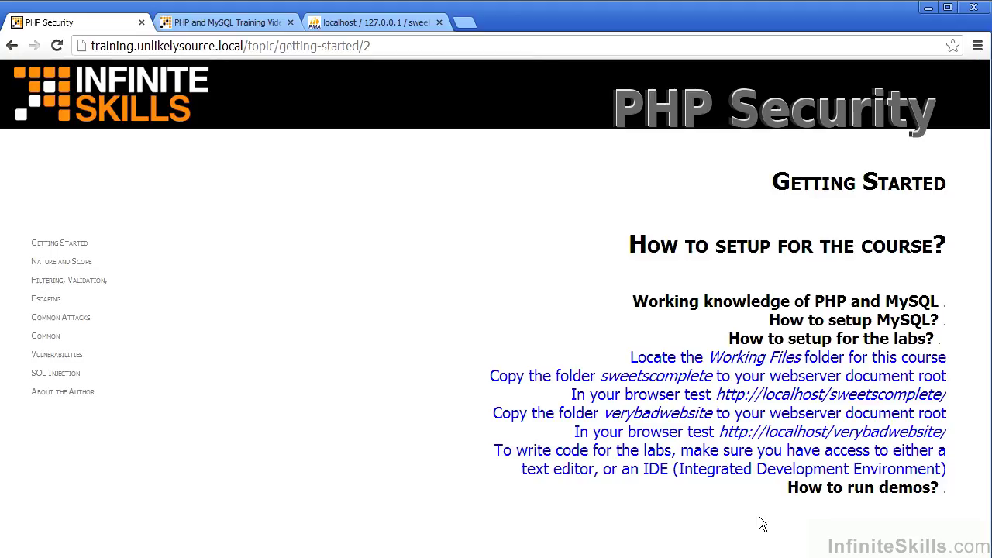
{"action": "key", "text": "alt+Tab"}
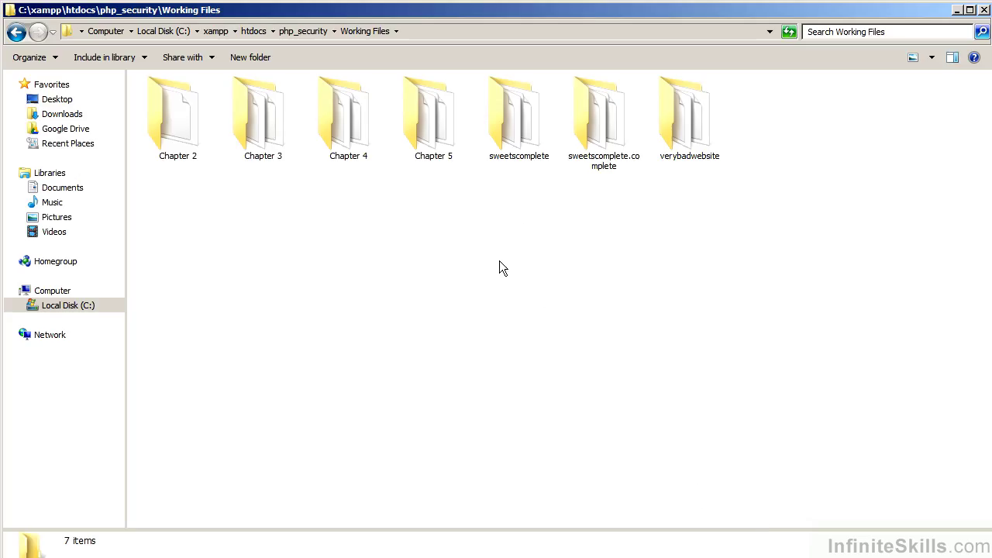
{"action": "left_click", "coordinate": [531, 151]}
{"action": "key", "text": "shift+Right"}
{"action": "key", "text": "shift+Right"}
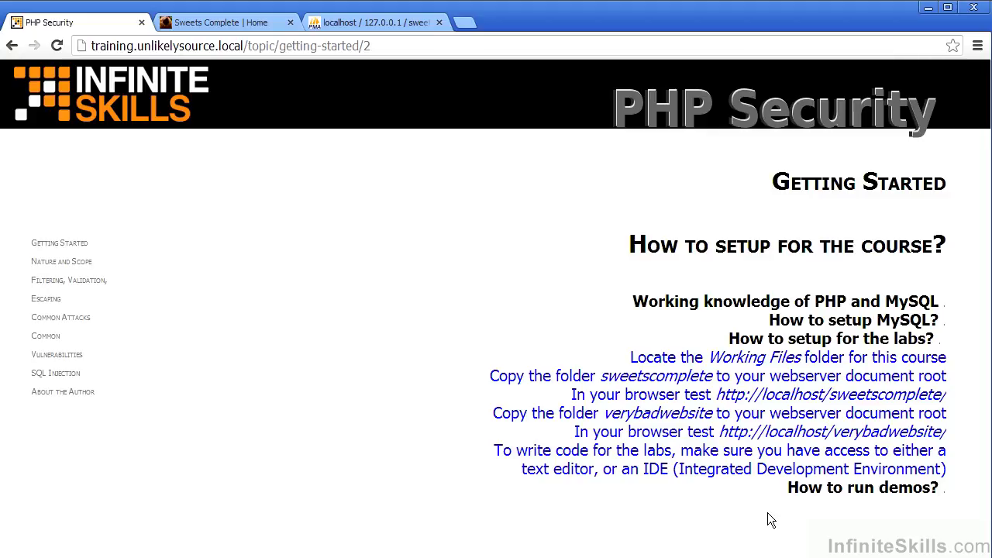
- Copy all files from the Working Files\Chapter 3 folder into the C:\xampp\htdocs\demo folder
{"action": "key", "text": "Right"}
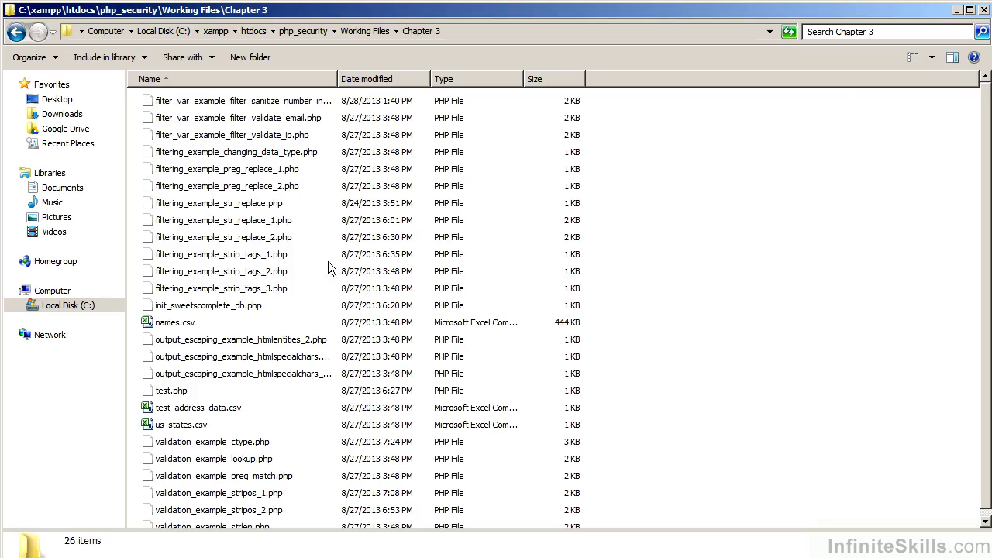
{"action": "left_click", "coordinate": [286, 237]}
{"action": "key", "text": "ctrl+a"}
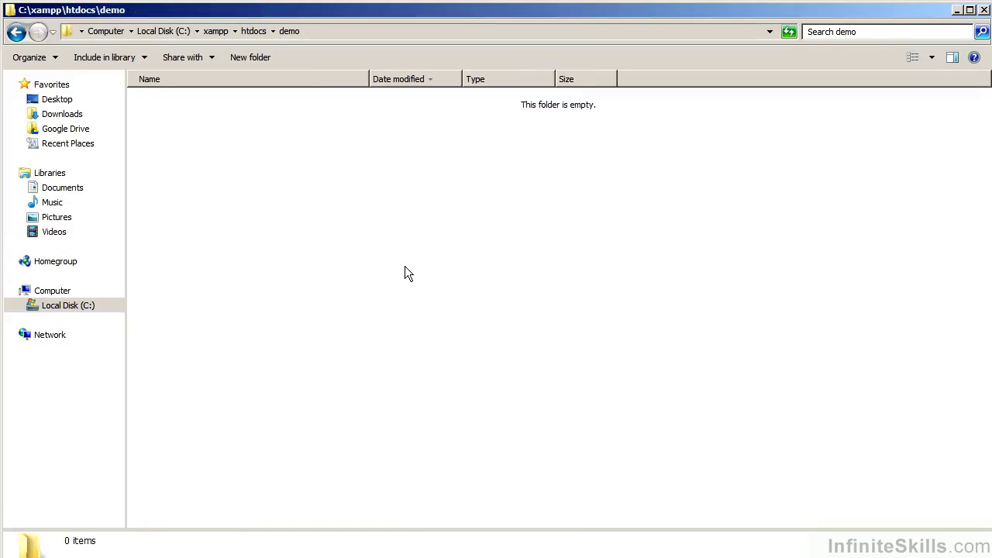
{"action": "key", "text": "ctrl+v"}
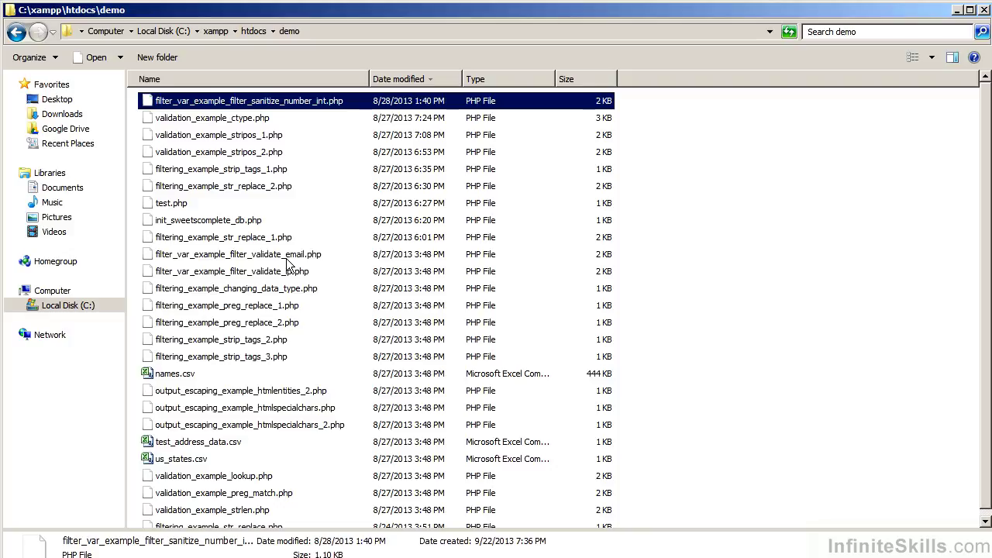
- Select validation_example_ctype.php in the demo folder and view its output in the browser at localhost/demo/validation_example_ctype.php
{"action": "key", "text": "Down"}
{"action": "key", "text": "Up"}
{"action": "key", "text": "Down"}
{"action": "key", "text": "Down"}
{"action": "key", "text": "Up"}
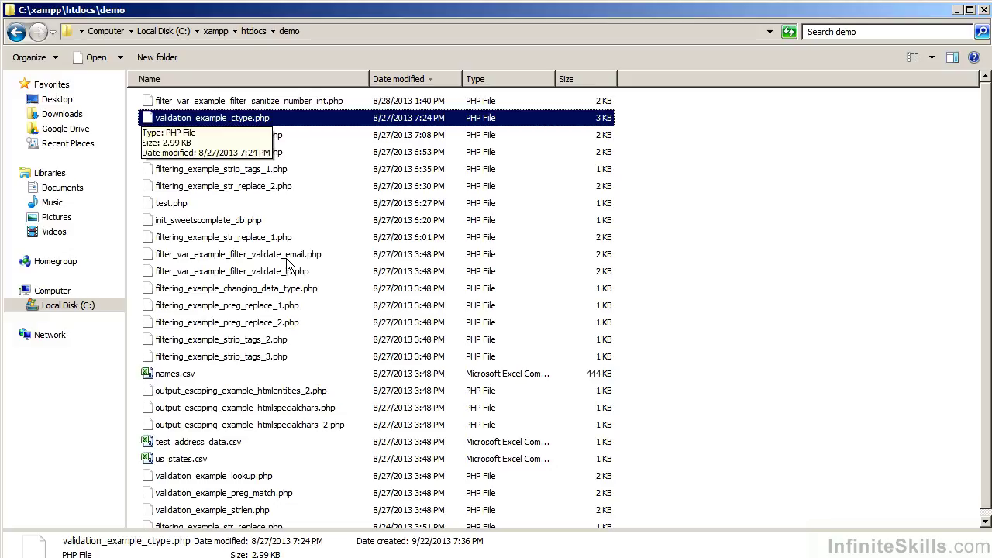
{"action": "key", "text": "alt+Tab"}
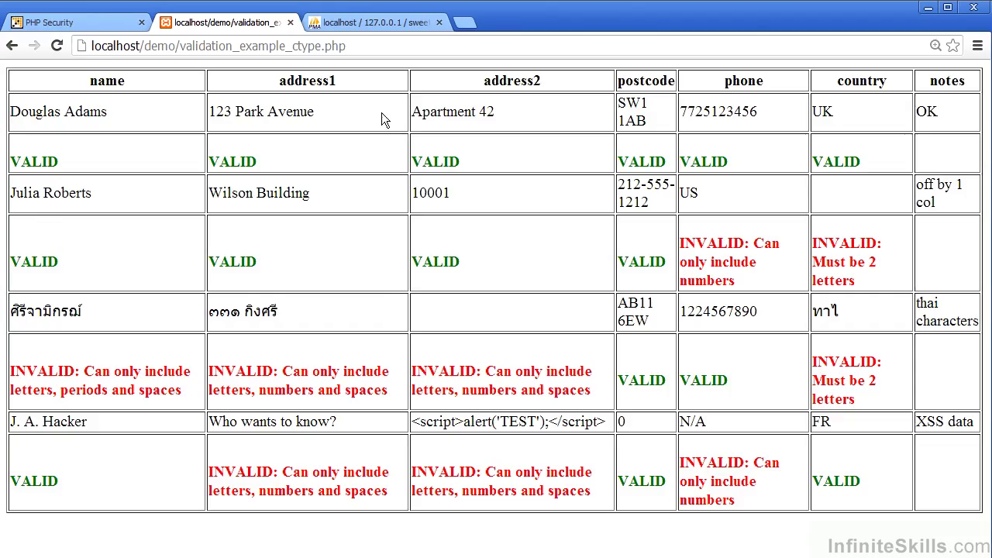
{"action": "left_click", "coordinate": [371, 46]}
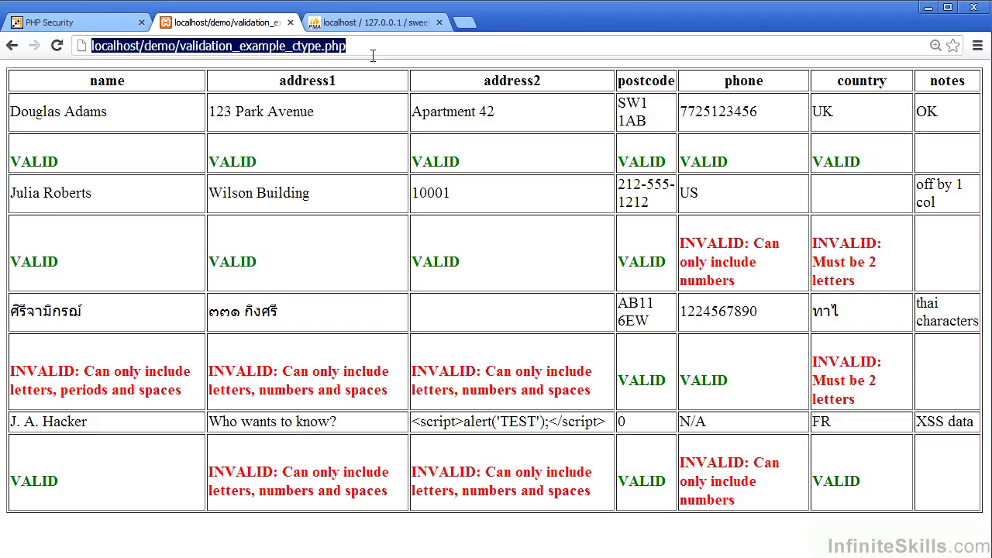
{"action": "left_click", "coordinate": [372, 54]}
- Return to the PHP Security page and review the notes on PHP and MySQL knowledge, MySQL setup, lab setup and running demos
{"action": "key", "text": "ctrl+shift+Tab"}
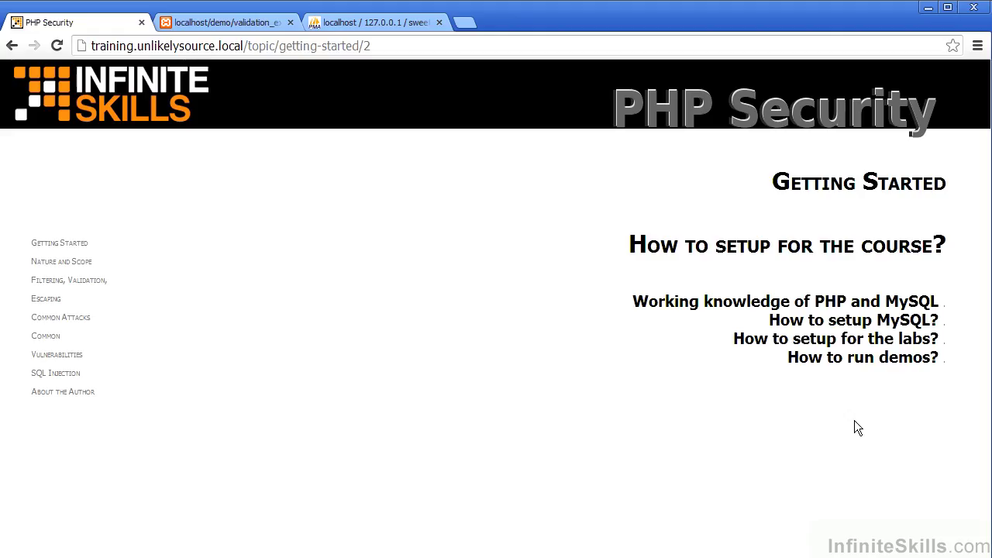
{"action": "left_click", "coordinate": [844, 304]}
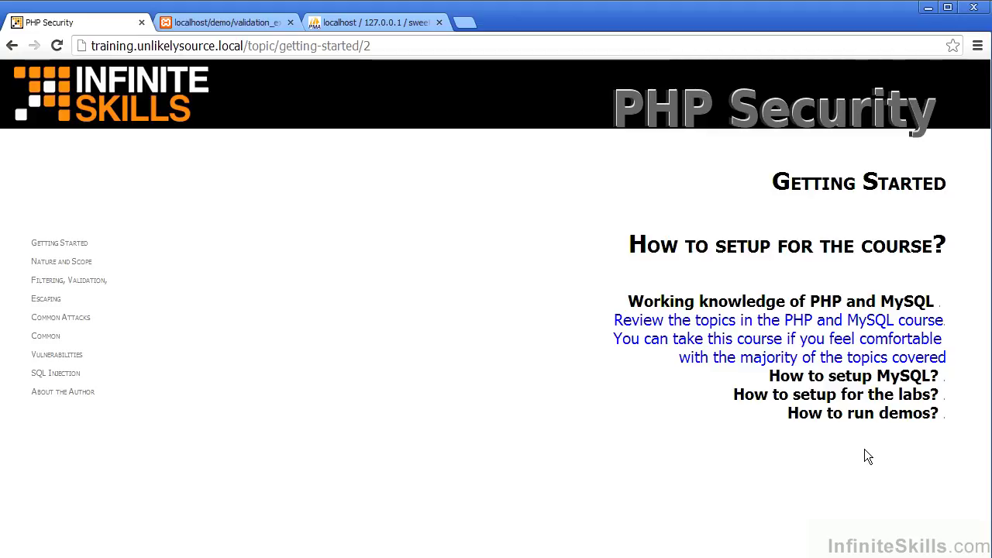
{"action": "left_click", "coordinate": [864, 378]}
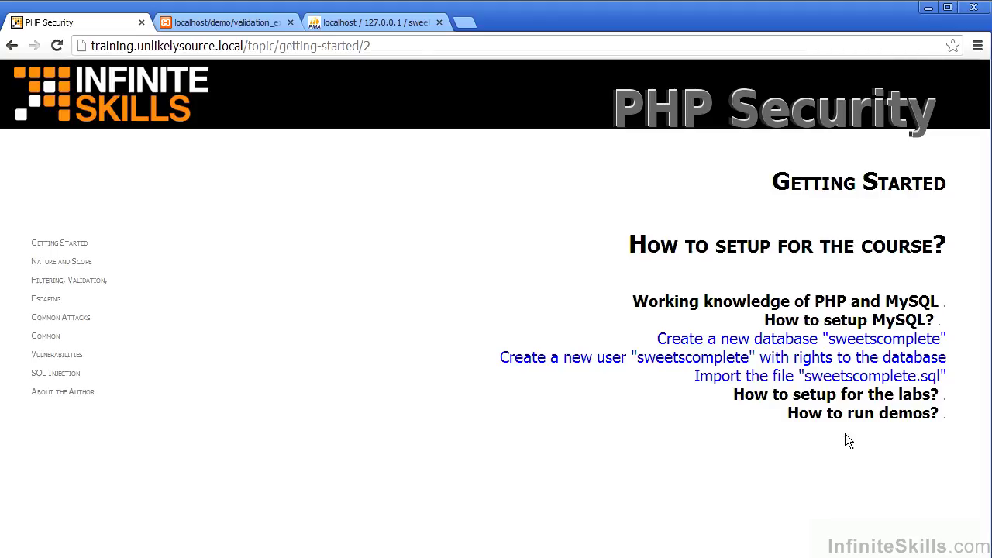
{"action": "left_click", "coordinate": [847, 397]}
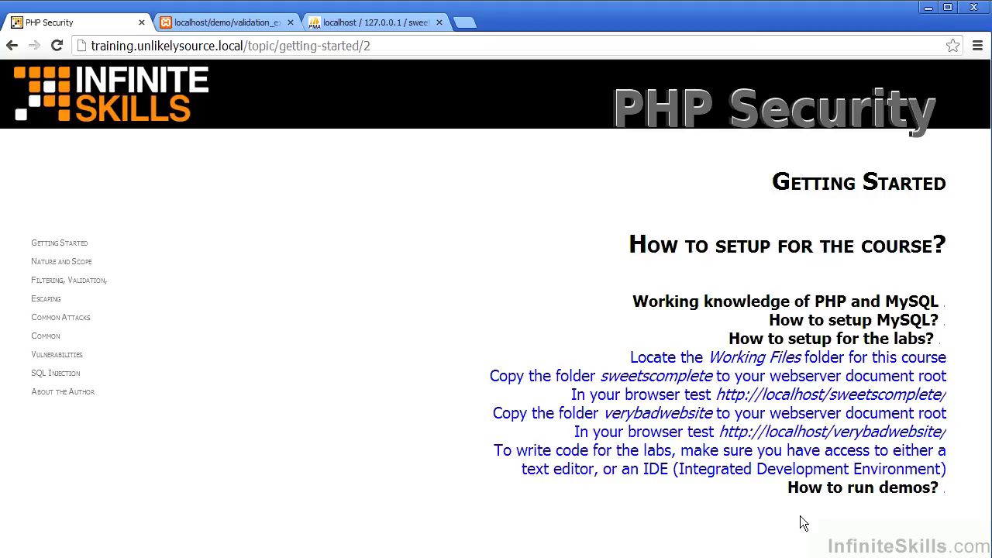
{"action": "left_click", "coordinate": [828, 491]}
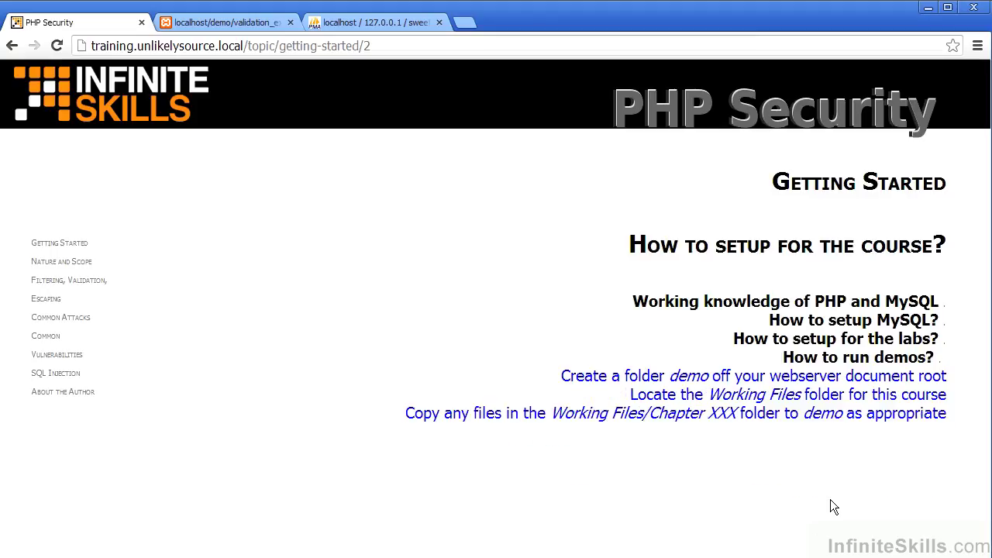